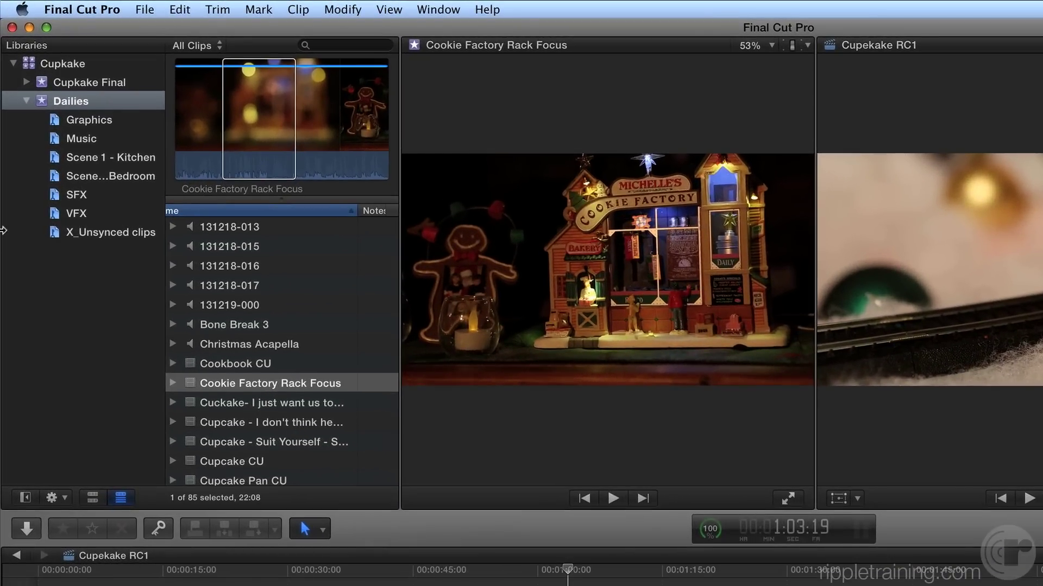
Step: From the Music collection, connect Christmas Acapella beneath the video at the timeline start
left_click(60, 140)
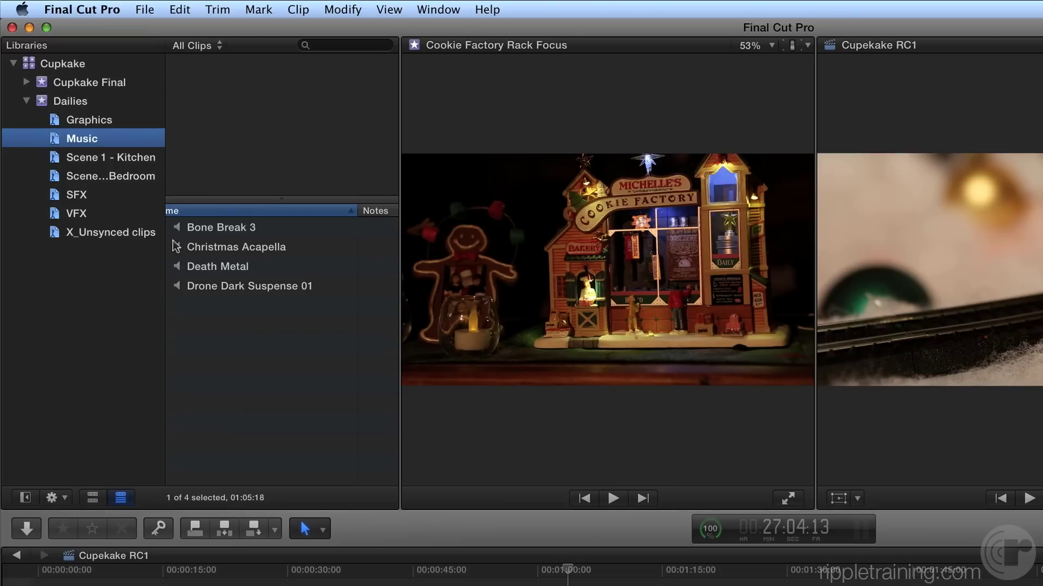
left_click(175, 246)
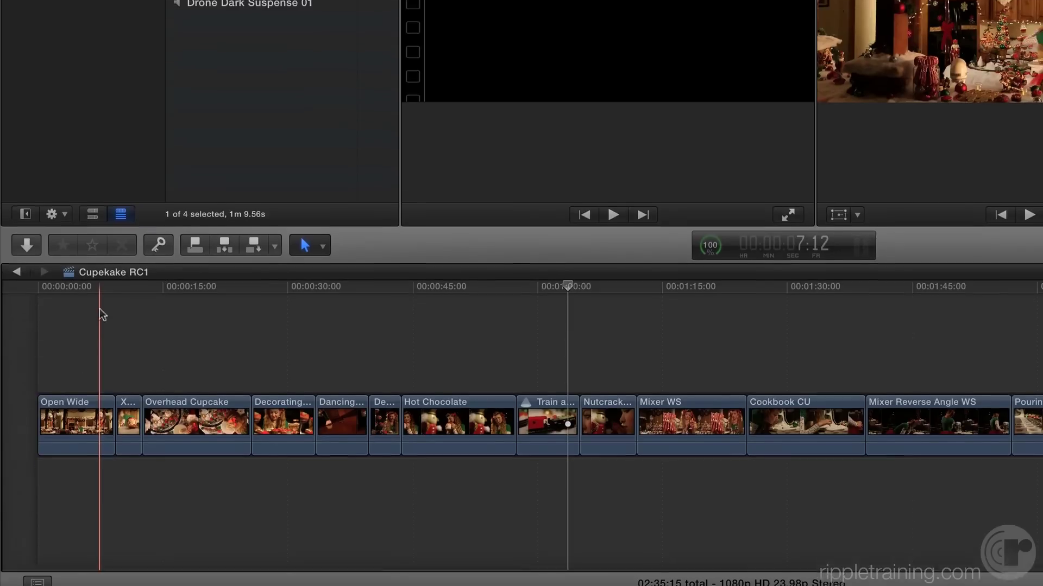
left_click(38, 287)
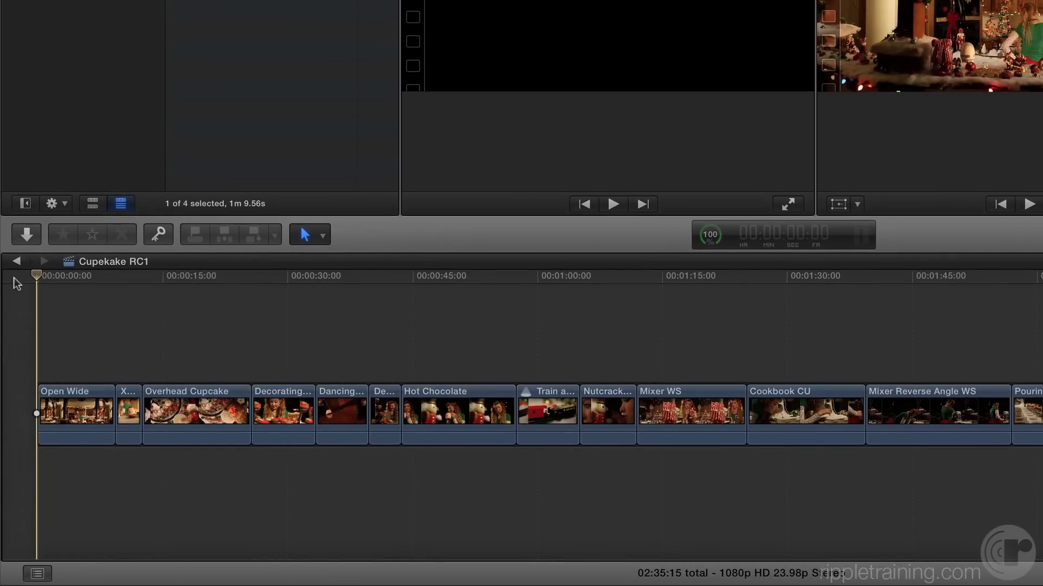
key("q")
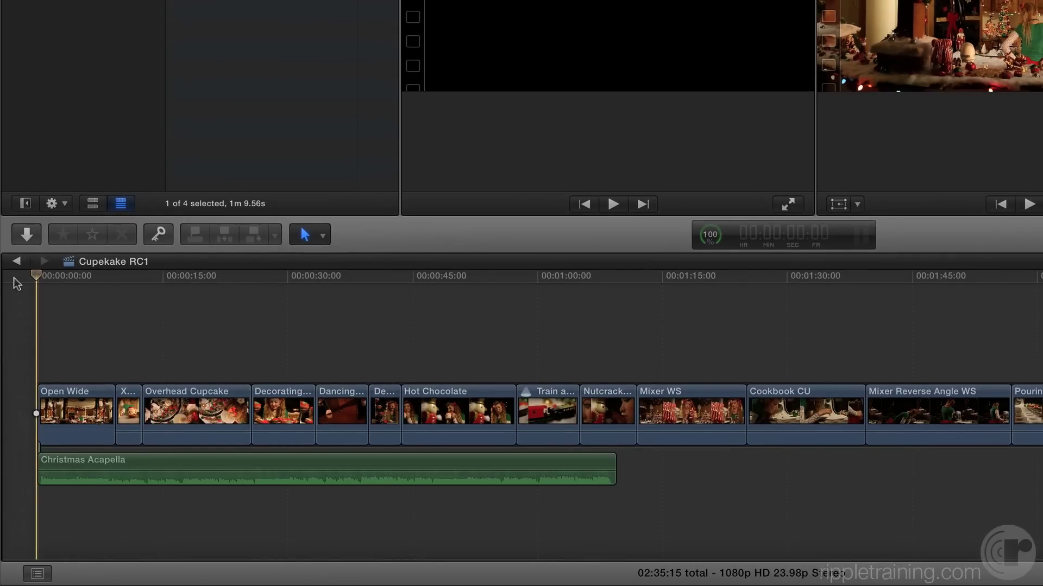